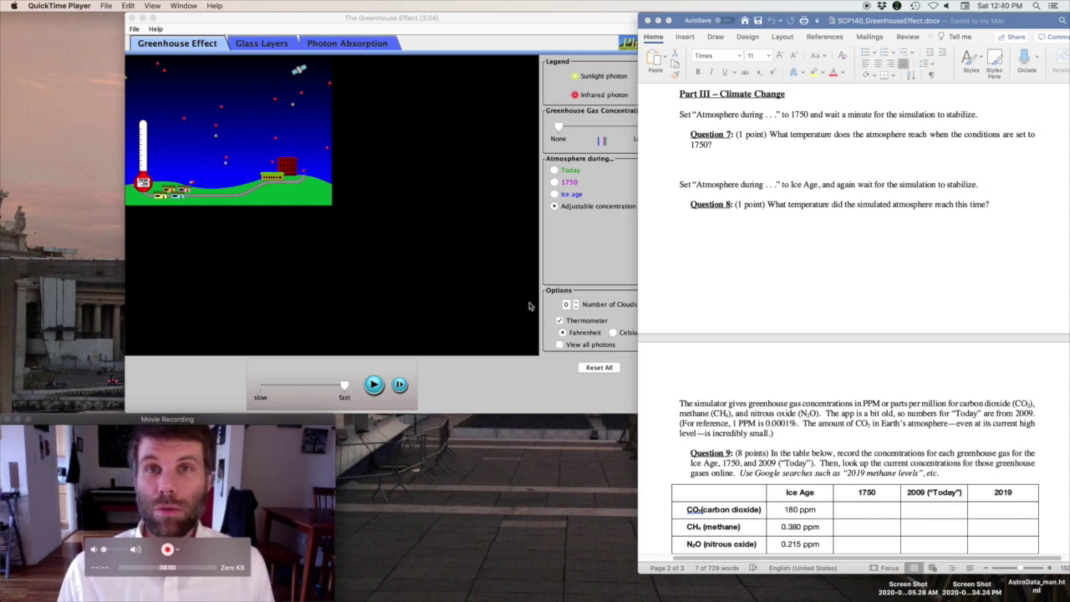
Step: Set the simulator's atmosphere to 1750, as Part III of the worksheet asks, and start the simulation
{"action": "left_click", "coordinate": [874, 259]}
{"action": "scroll", "coordinate": [868, 290], "scroll_direction": "down", "scroll_amount": 1}
{"action": "scroll", "coordinate": [867, 289], "scroll_direction": "up", "scroll_amount": 1}
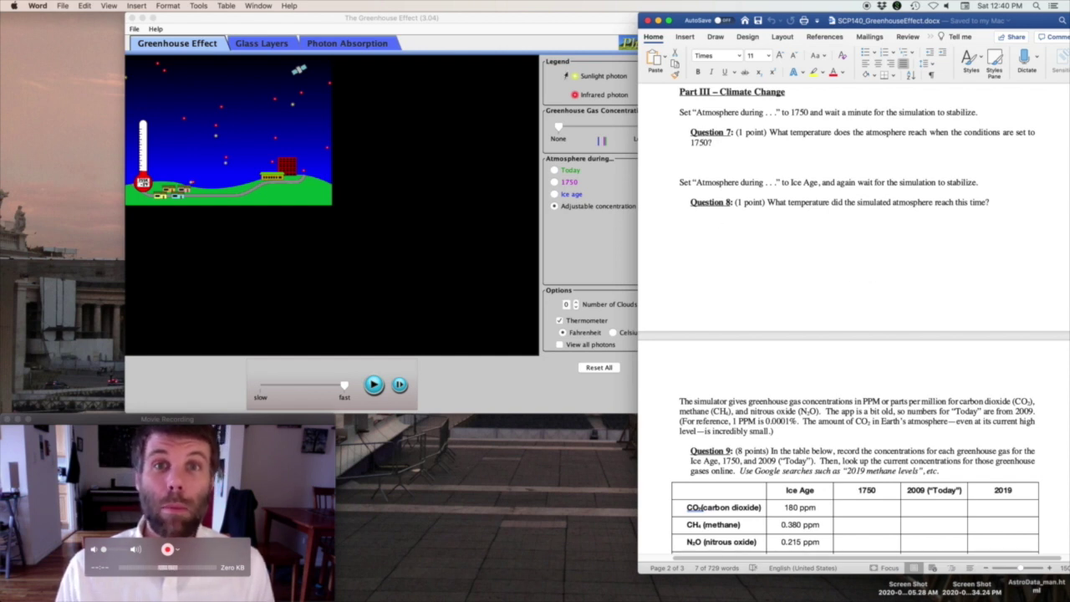
{"action": "left_click", "coordinate": [551, 150]}
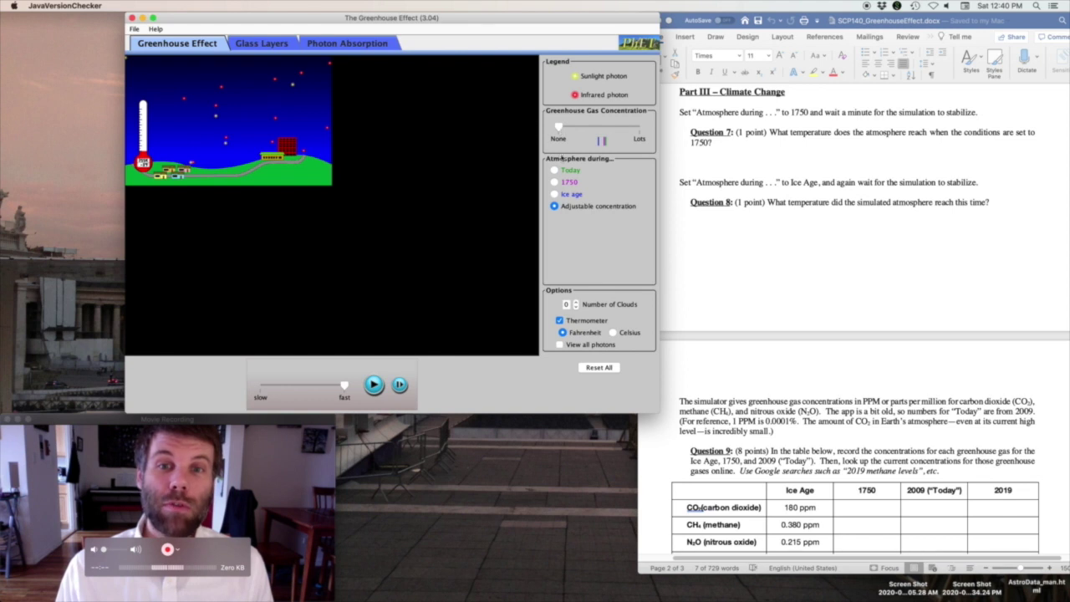
{"action": "left_click", "coordinate": [555, 181]}
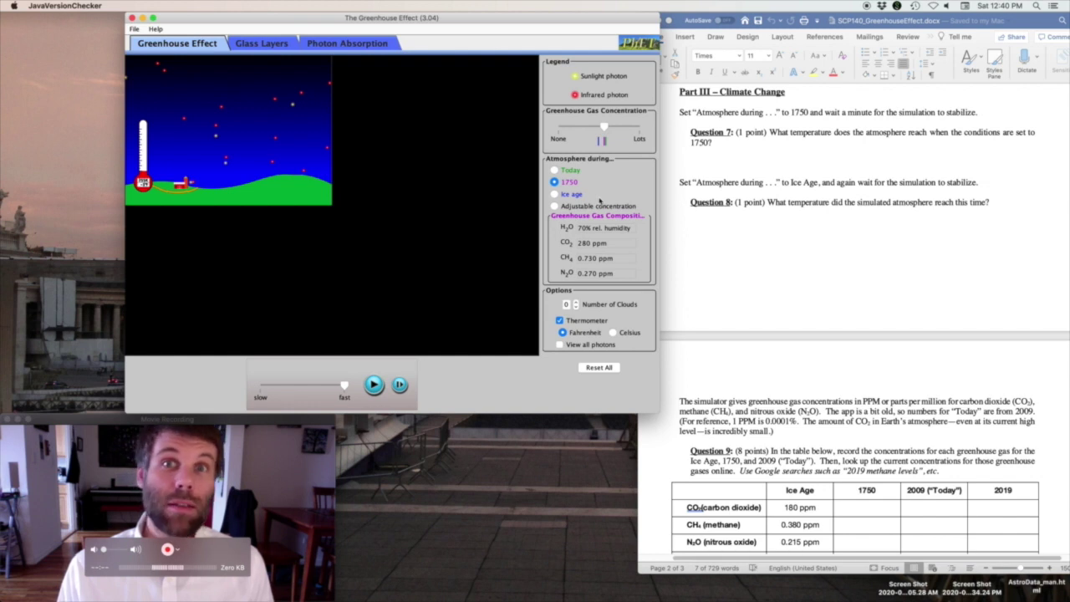
{"action": "left_click", "coordinate": [374, 384]}
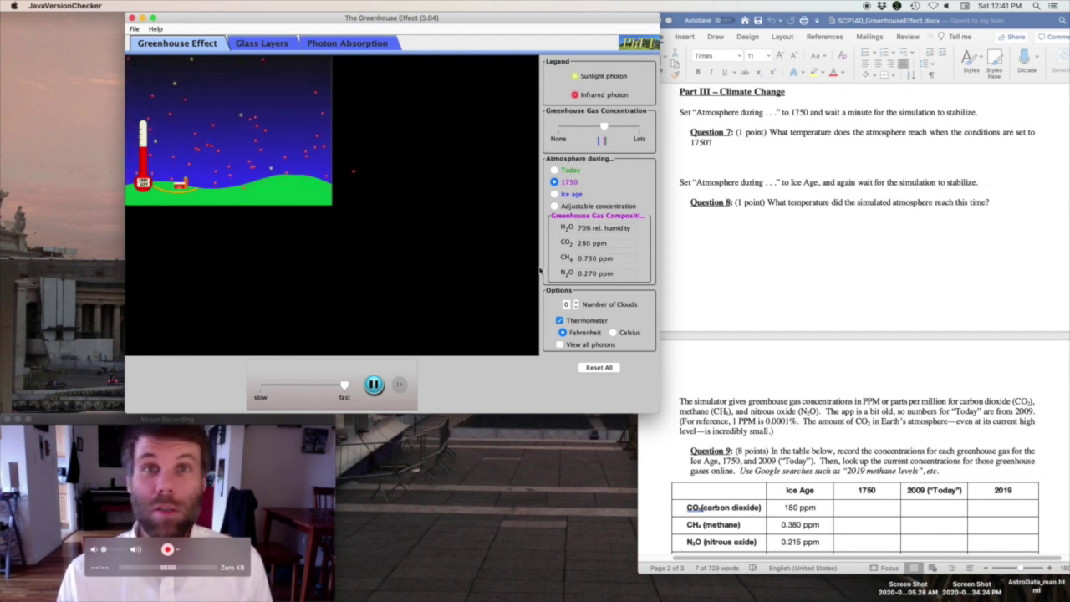
Step: Switch the running simulation to the Ice age atmosphere and highlight the temperature question of Question 8 in the worksheet
{"action": "left_click", "coordinate": [555, 194]}
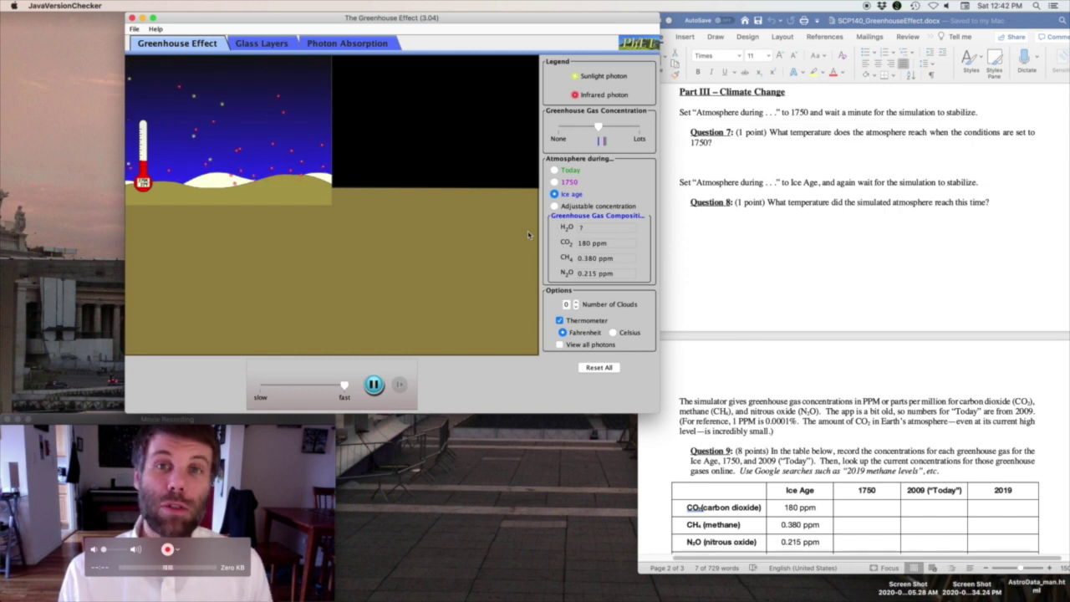
{"action": "left_click", "coordinate": [652, 222]}
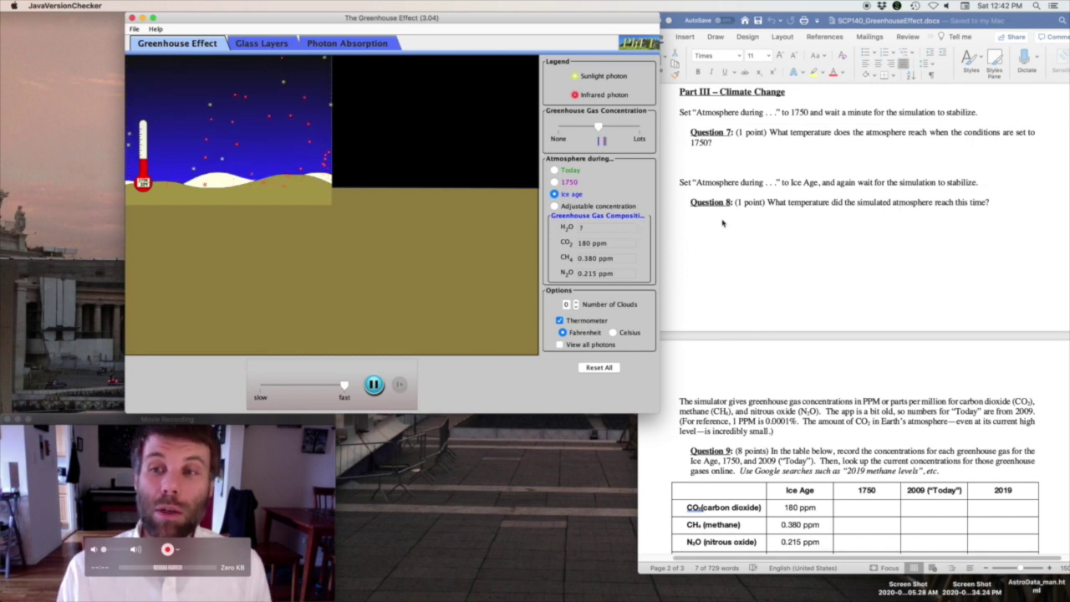
{"action": "left_click", "coordinate": [767, 202]}
{"action": "left_click_drag", "start_coordinate": [767, 203], "coordinate": [994, 203]}
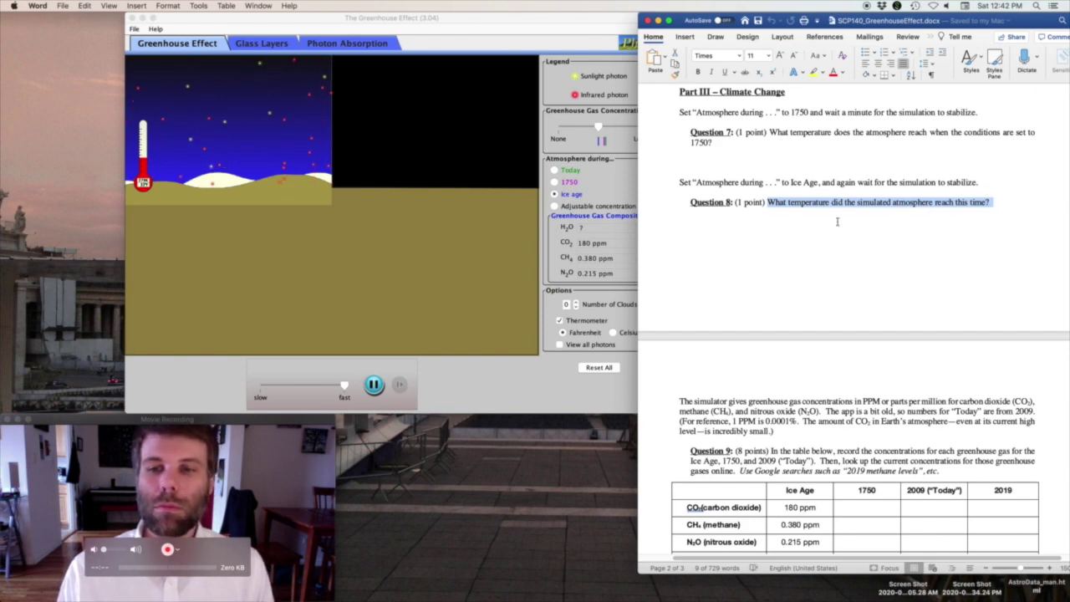
Step: Review Question 9 in the worksheet, highlighting the table's body rows and the filled-in Ice Age column
{"action": "scroll", "coordinate": [837, 221], "scroll_direction": "down", "scroll_amount": 5}
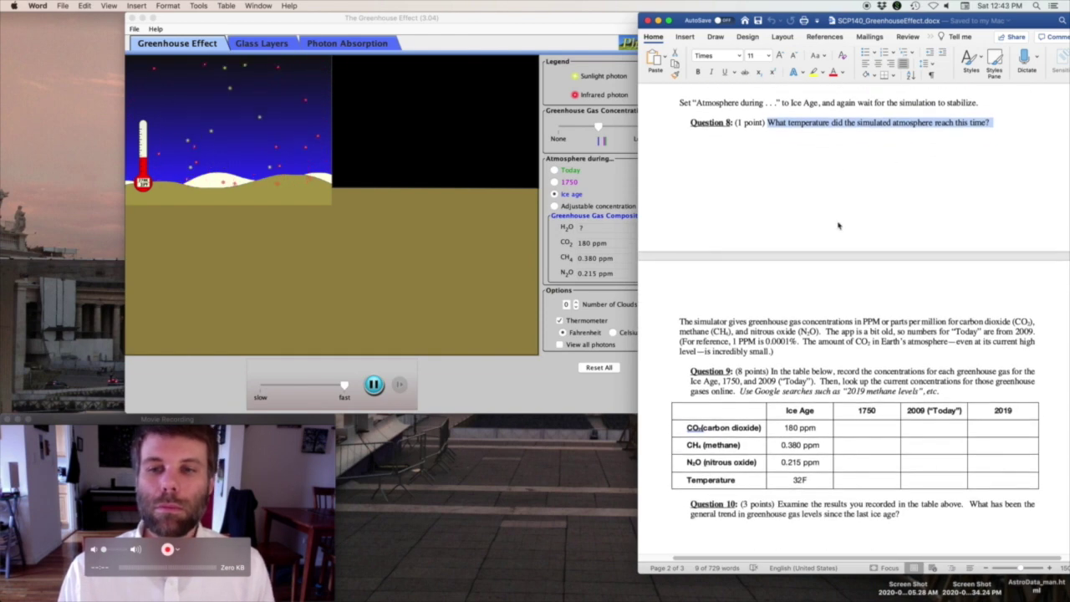
{"action": "scroll", "coordinate": [839, 225], "scroll_direction": "down", "scroll_amount": 2}
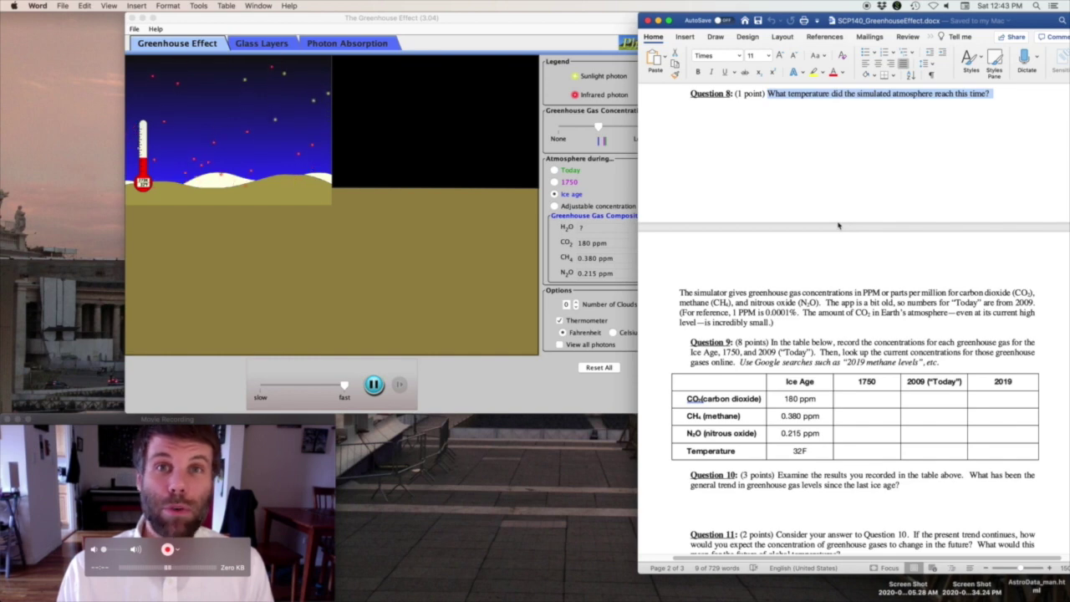
{"action": "scroll", "coordinate": [839, 225], "scroll_direction": "down", "scroll_amount": 2}
{"action": "scroll", "coordinate": [839, 225], "scroll_direction": "down", "scroll_amount": 5}
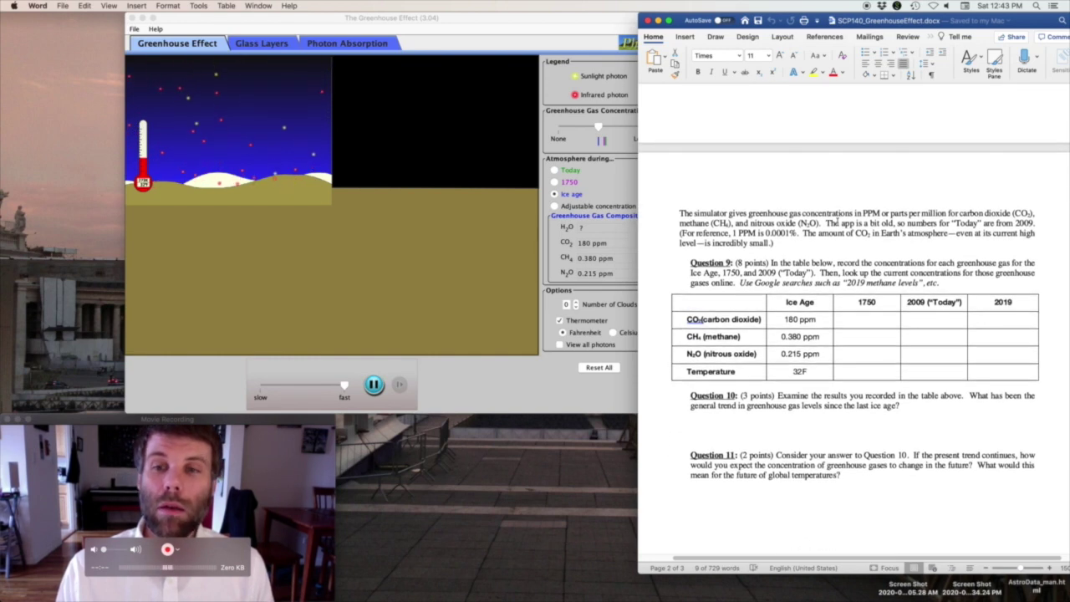
{"action": "left_click", "coordinate": [833, 209]}
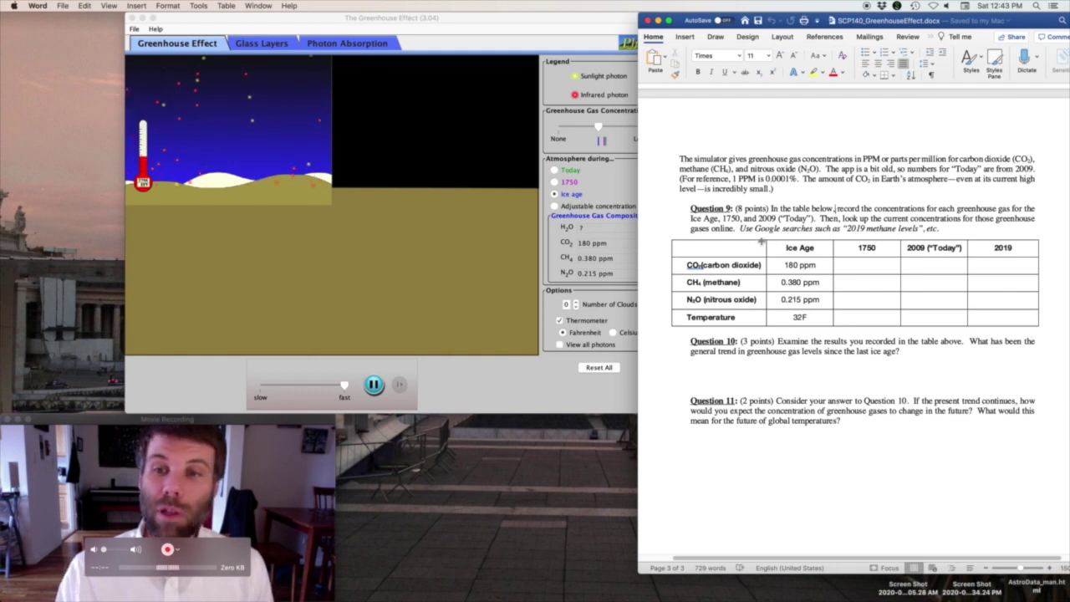
{"action": "left_click_drag", "start_coordinate": [714, 266], "coordinate": [994, 318]}
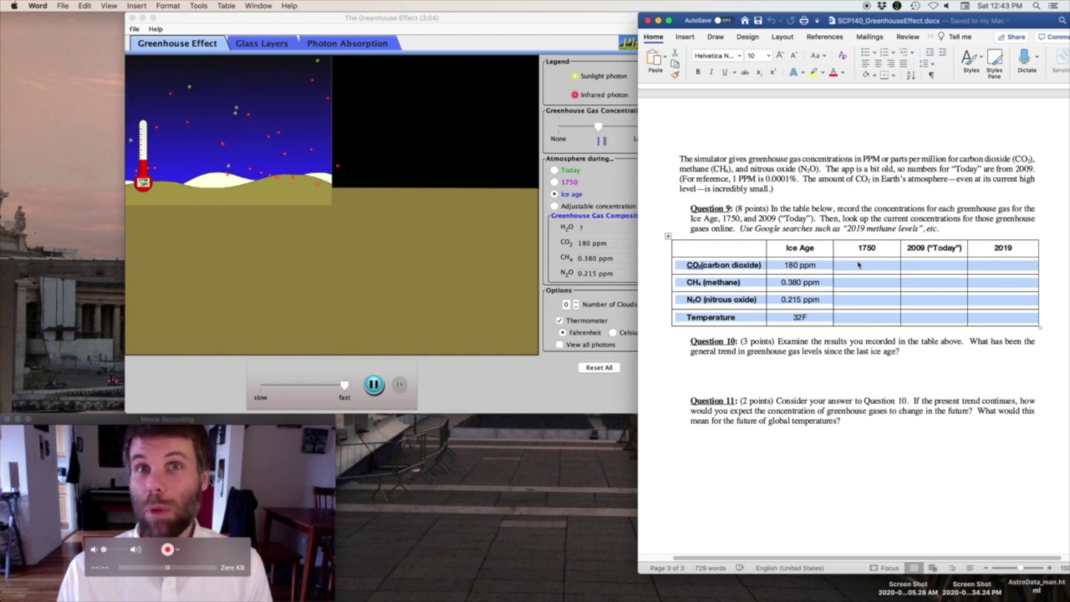
{"action": "left_click_drag", "start_coordinate": [800, 266], "coordinate": [796, 317]}
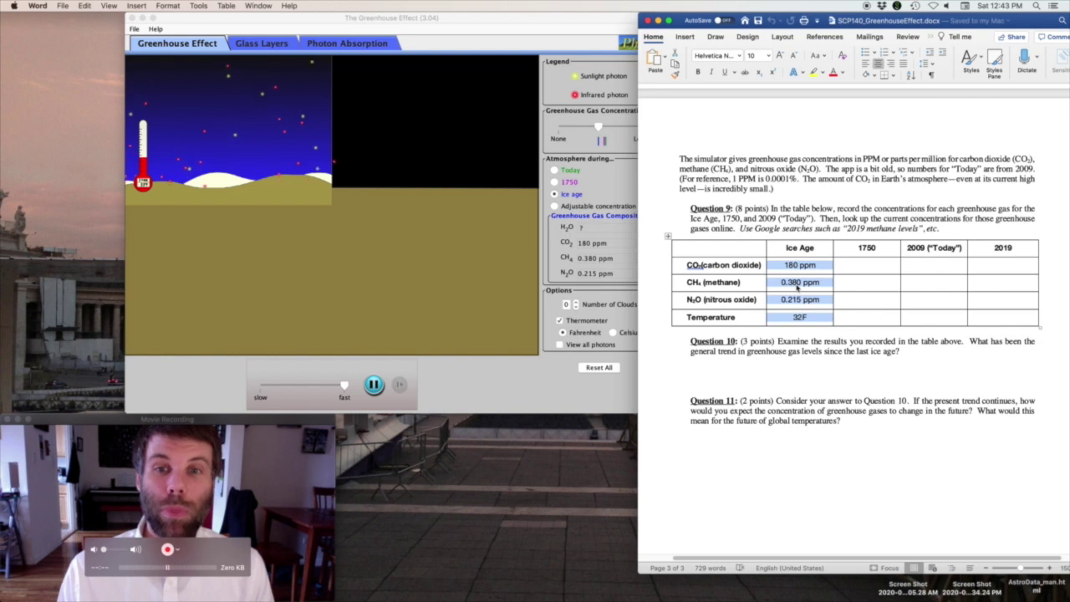
Step: Move the simulator window clear of the worksheet, set the atmosphere to 1750 and pause the simulation
{"action": "left_click_drag", "start_coordinate": [574, 15], "coordinate": [542, 14]}
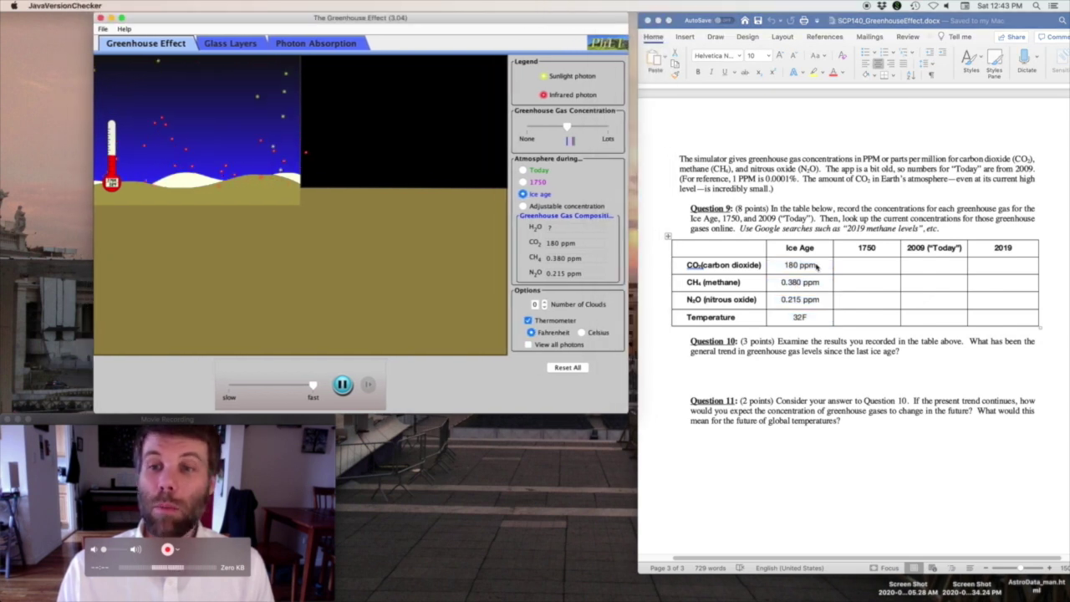
{"action": "left_click", "coordinate": [800, 268]}
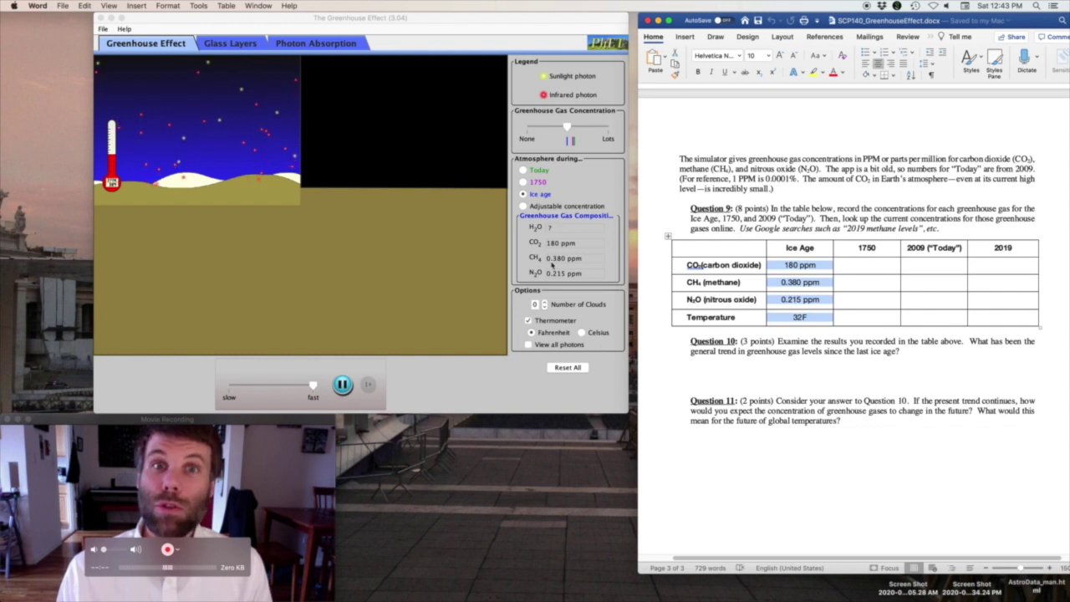
{"action": "left_click", "coordinate": [522, 183]}
{"action": "left_click", "coordinate": [342, 384]}
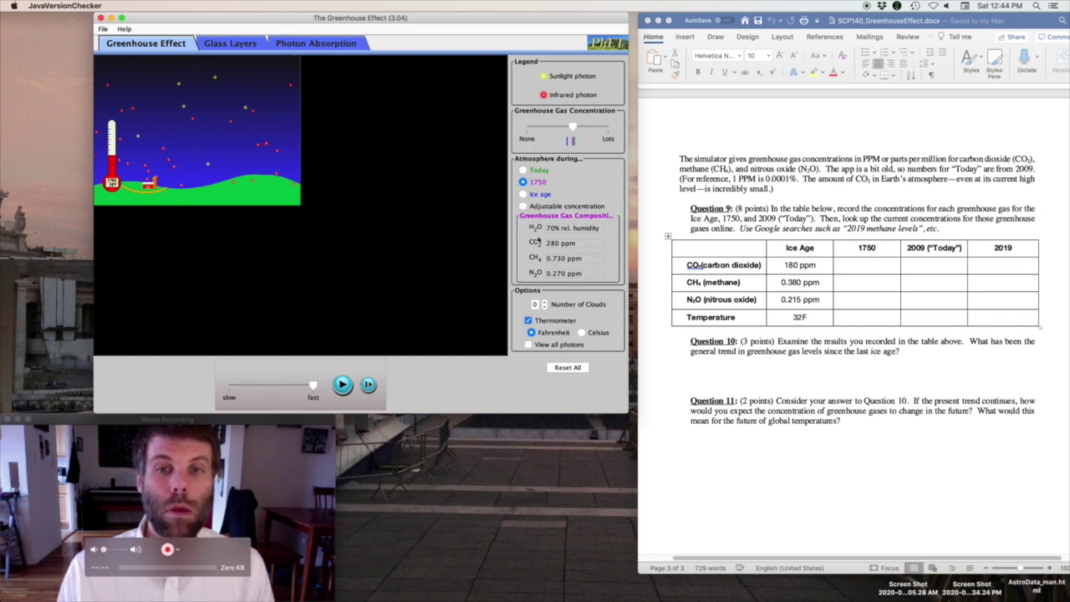
Step: Point out the 1750 cells for the three greenhouse gases and the temperature in the Question 9 table
{"action": "left_click", "coordinate": [877, 266]}
{"action": "left_click_drag", "start_coordinate": [864, 263], "coordinate": [851, 292]}
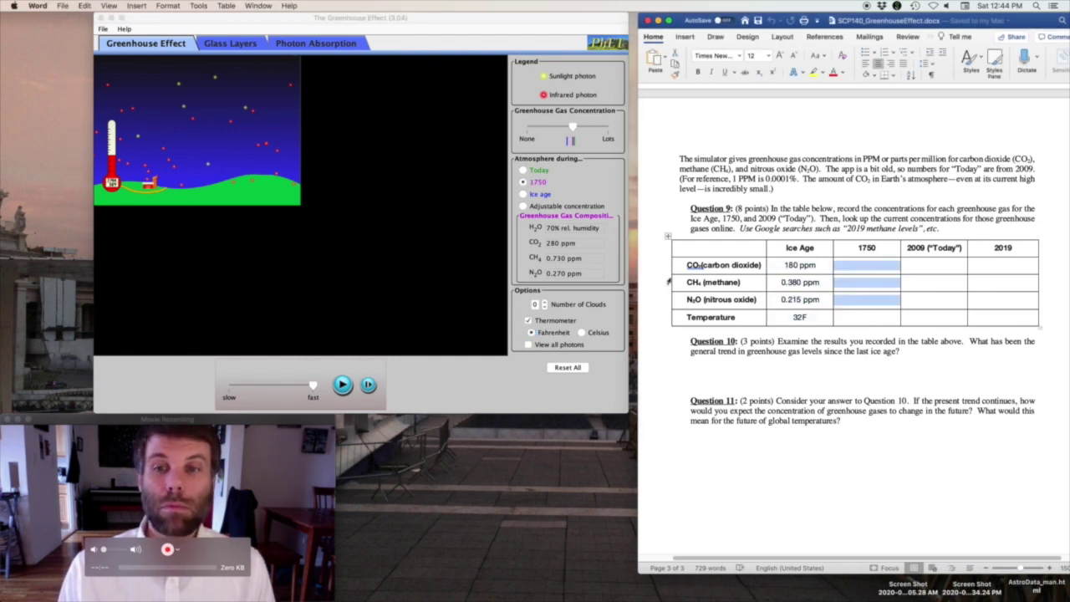
{"action": "left_click", "coordinate": [858, 265]}
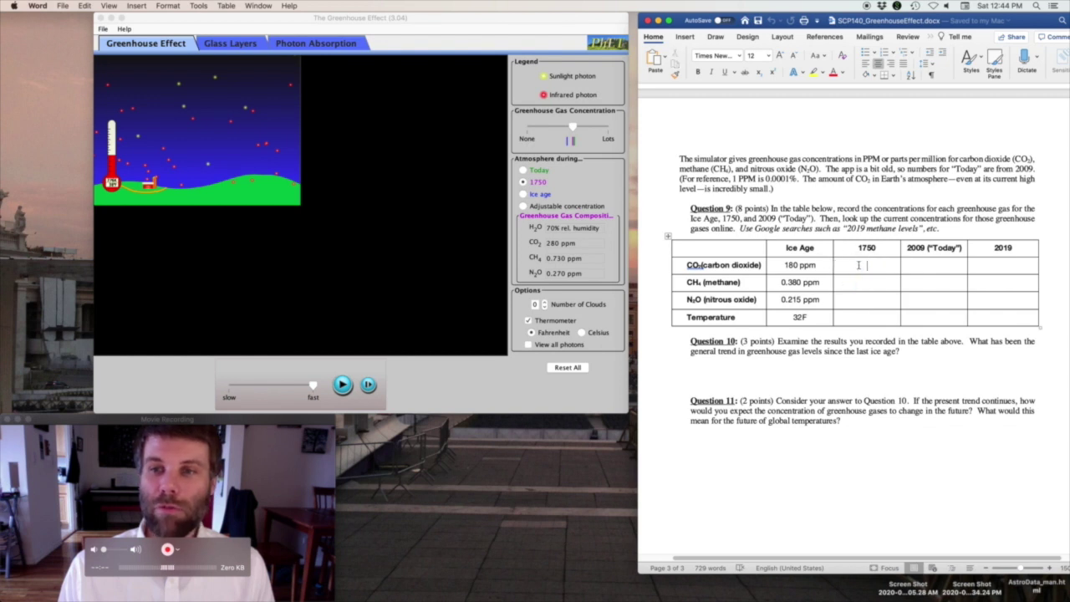
{"action": "left_click", "coordinate": [866, 315]}
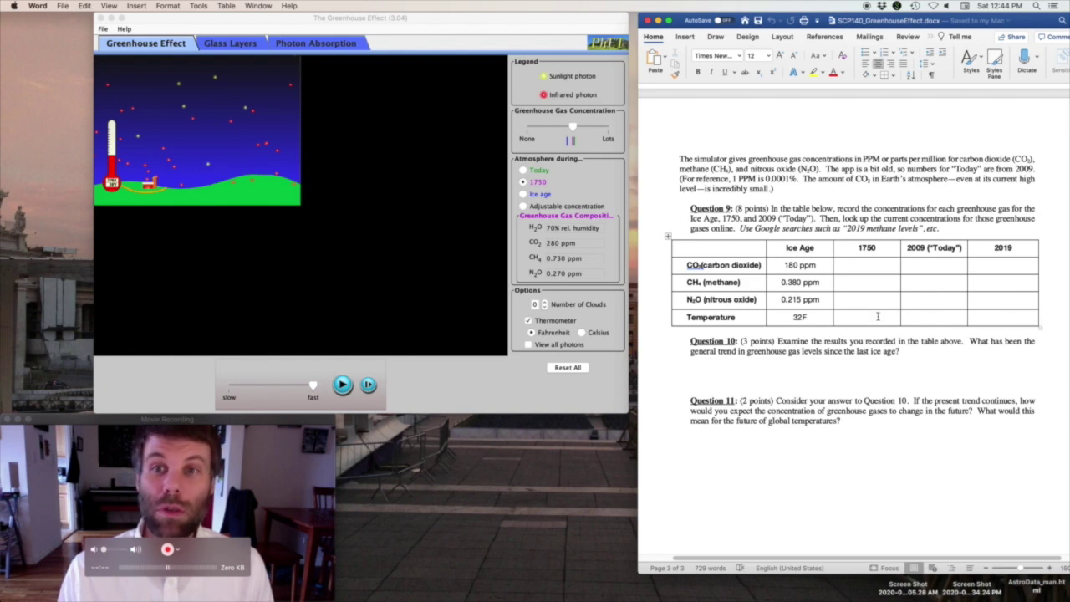
Step: Go back to Question 7 in the worksheet and highlight its question about the 1750 temperature
{"action": "scroll", "coordinate": [877, 316], "scroll_direction": "up", "scroll_amount": 2}
{"action": "scroll", "coordinate": [878, 316], "scroll_direction": "up", "scroll_amount": 10}
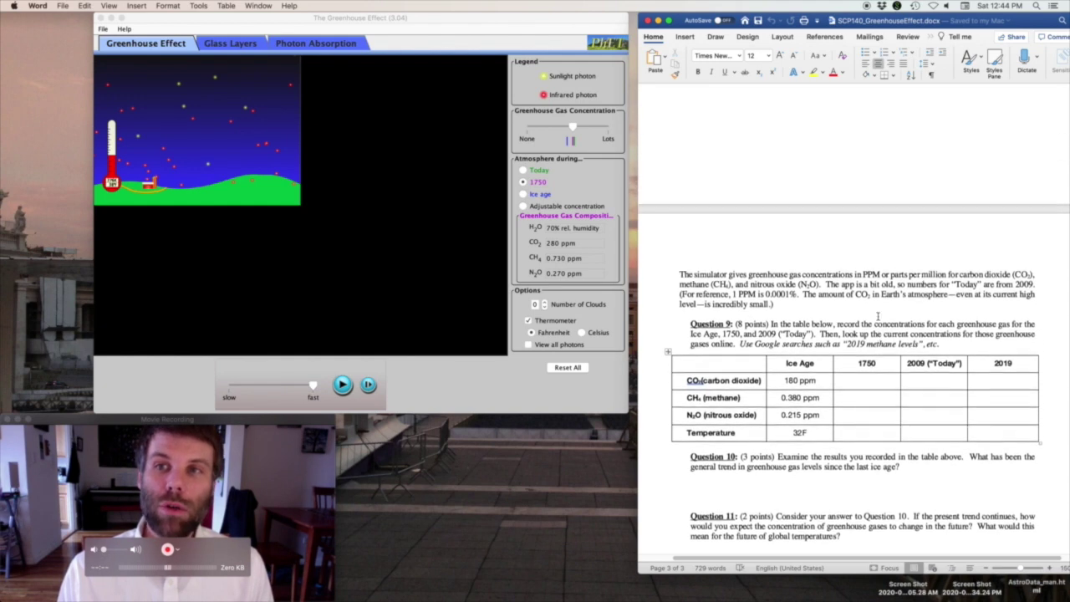
{"action": "left_click", "coordinate": [863, 205]}
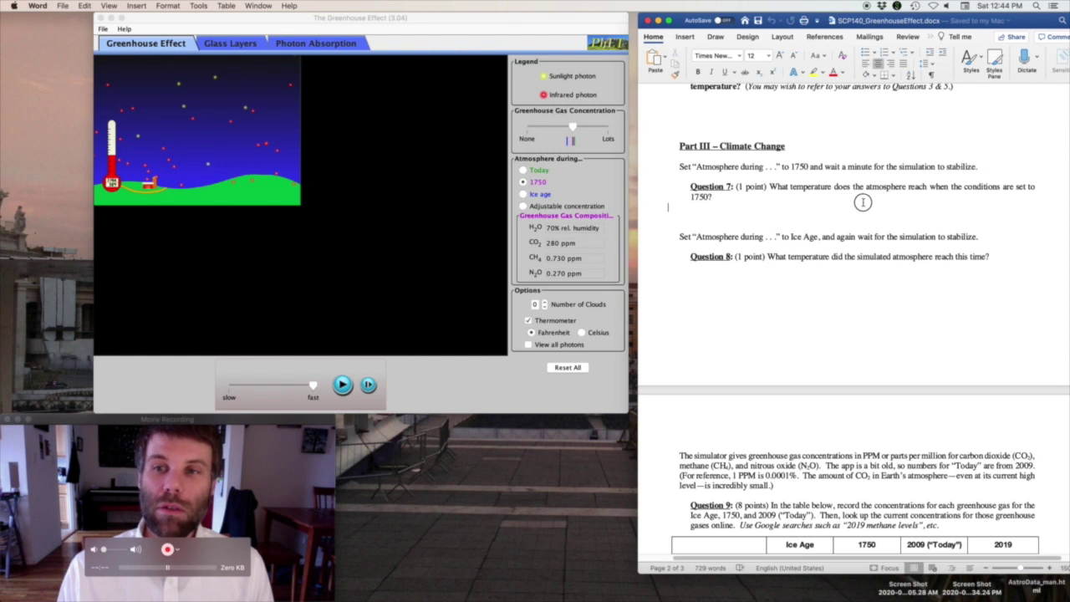
{"action": "left_click_drag", "start_coordinate": [770, 188], "coordinate": [790, 201]}
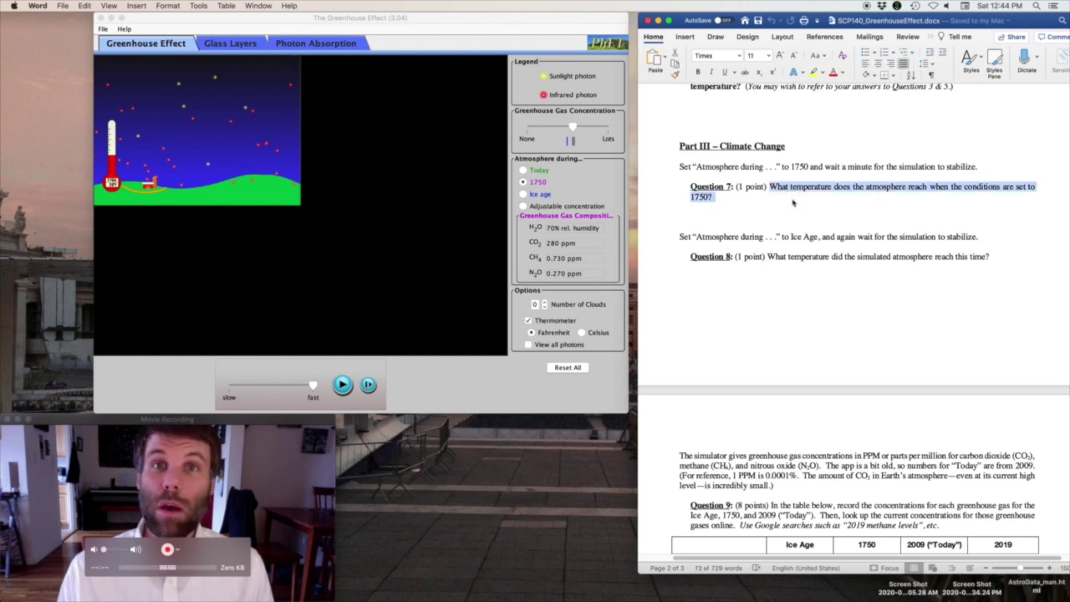
Step: Return to the Question 9 table's 1750 temperature cell and set the simulator's atmosphere to Today
{"action": "scroll", "coordinate": [792, 205], "scroll_direction": "down", "scroll_amount": 5}
{"action": "scroll", "coordinate": [793, 211], "scroll_direction": "down", "scroll_amount": 2}
{"action": "left_click", "coordinate": [868, 344]}
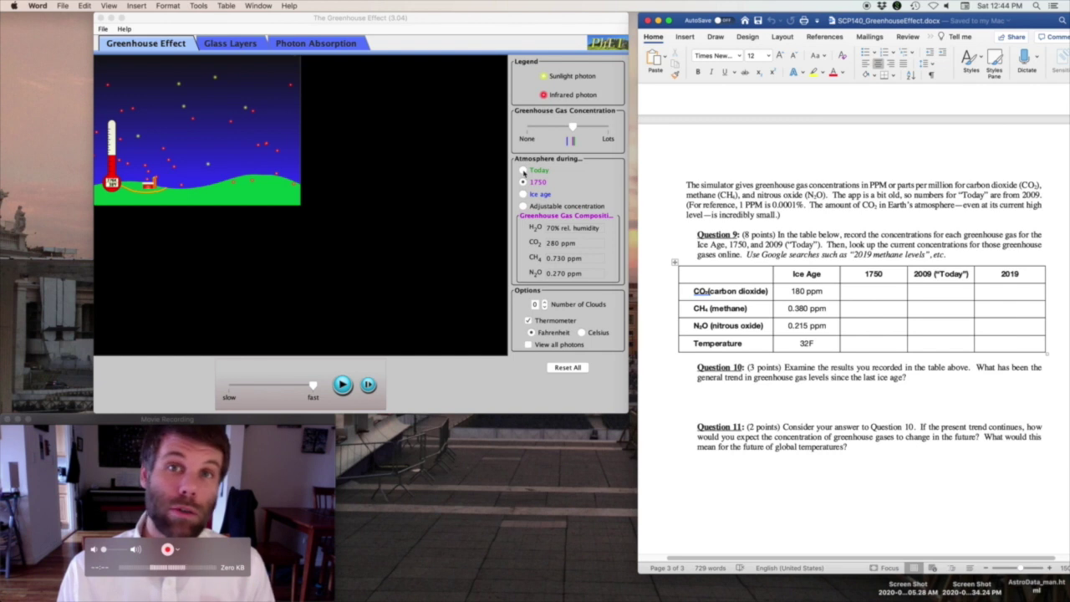
{"action": "left_click", "coordinate": [524, 172]}
{"action": "left_click", "coordinate": [524, 171]}
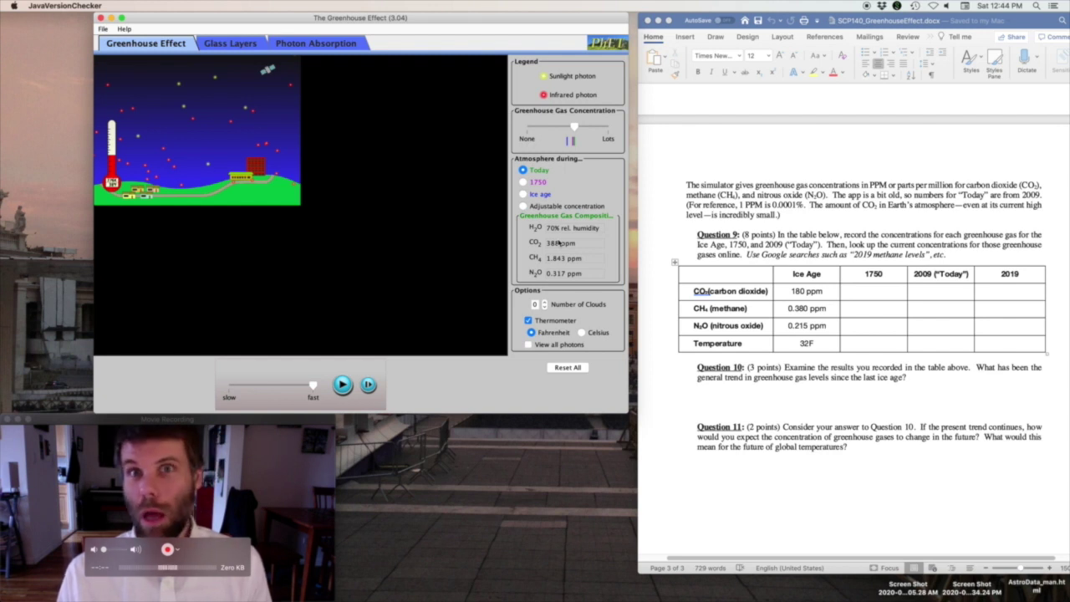
Step: Point out the three greenhouse gas cells and the temperature cell in the table's 2009 ("Today") column
{"action": "left_click", "coordinate": [939, 291]}
{"action": "left_click_drag", "start_coordinate": [937, 289], "coordinate": [943, 329]}
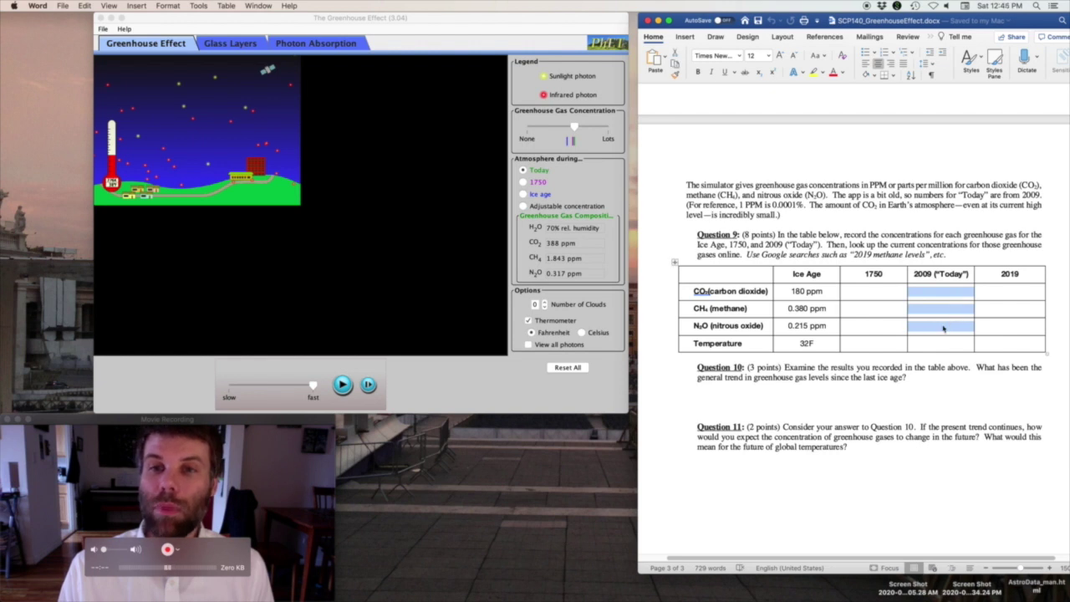
{"action": "left_click", "coordinate": [940, 343]}
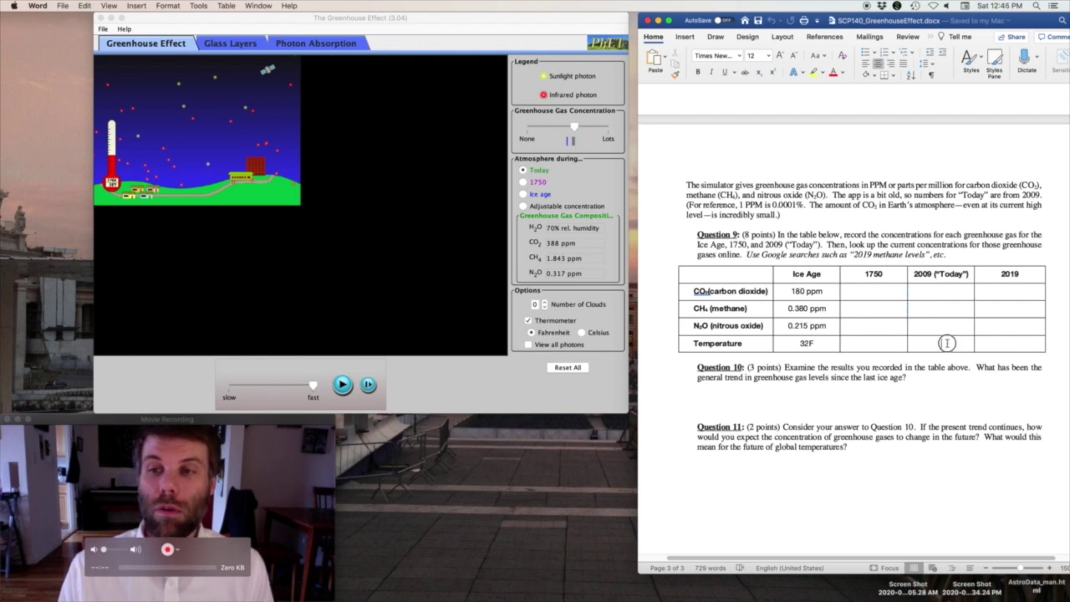
Step: Look up Question 4 about the default surface temperature in Part II and return to the Question 9 table
{"action": "scroll", "coordinate": [947, 343], "scroll_direction": "up", "scroll_amount": 15}
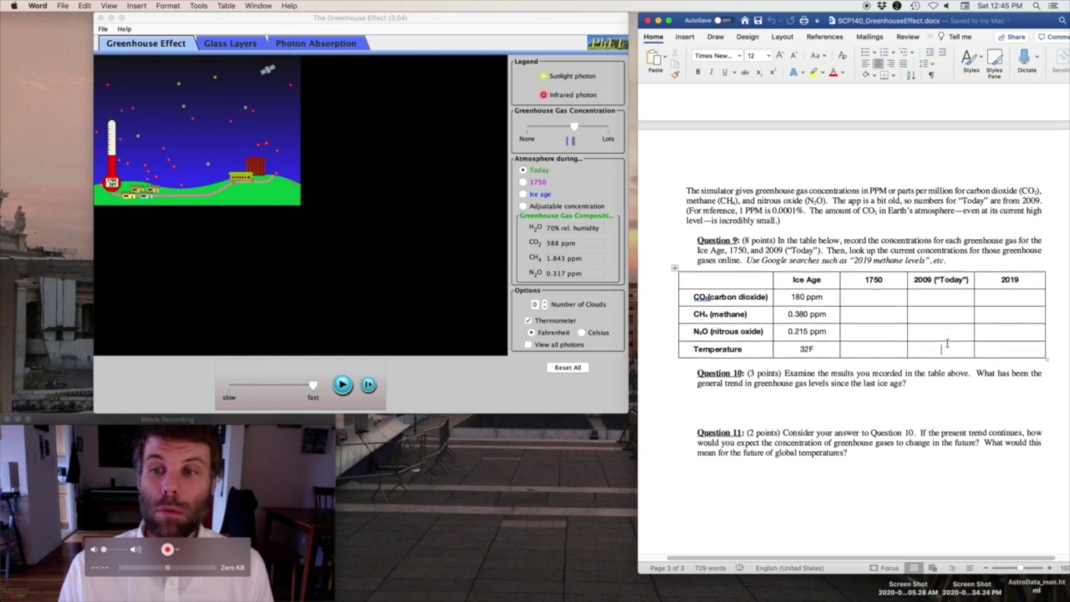
{"action": "scroll", "coordinate": [947, 343], "scroll_direction": "up", "scroll_amount": 1}
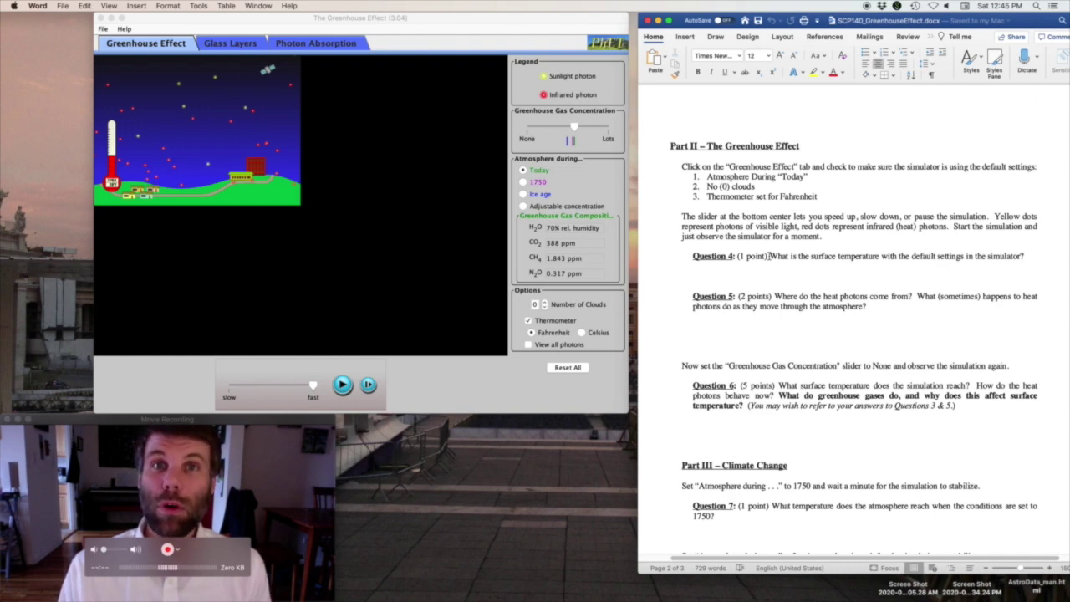
{"action": "scroll", "coordinate": [769, 256], "scroll_direction": "down", "scroll_amount": 5}
{"action": "scroll", "coordinate": [769, 256], "scroll_direction": "down", "scroll_amount": 12}
{"action": "scroll", "coordinate": [768, 255], "scroll_direction": "down", "scroll_amount": 1}
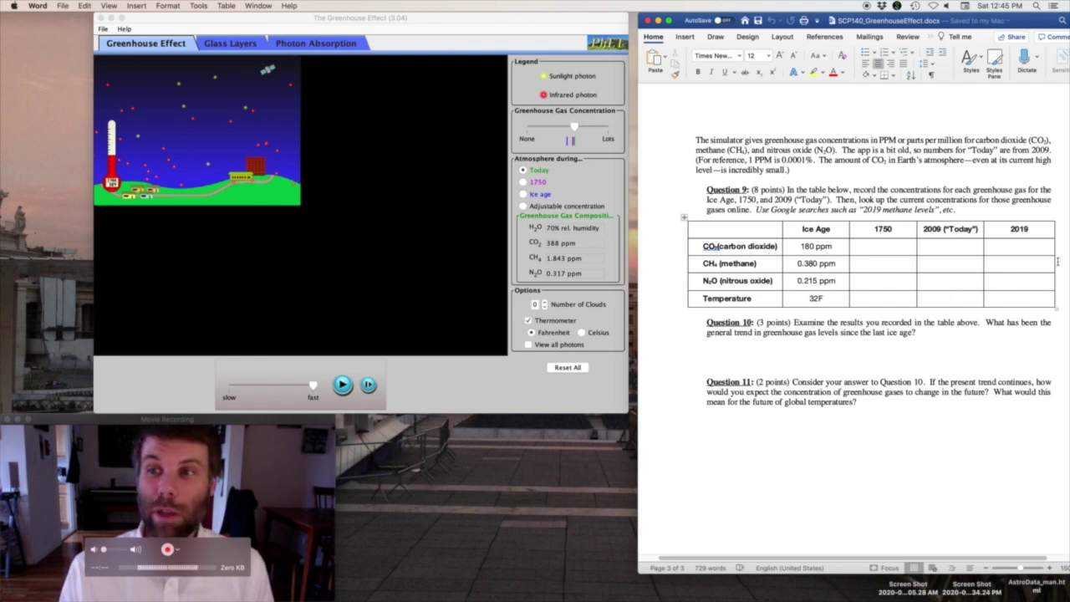
Step: Point out the 2019 column's cells for the greenhouse gases and the temperature in the Question 9 table
{"action": "left_click_drag", "start_coordinate": [1022, 248], "coordinate": [1022, 299]}
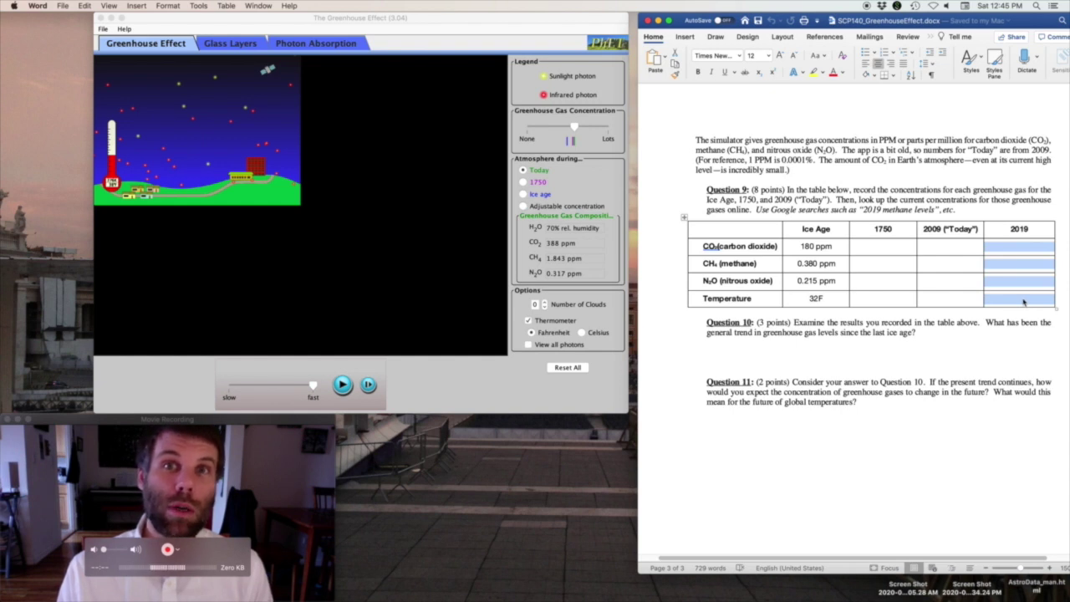
{"action": "left_click", "coordinate": [1014, 279]}
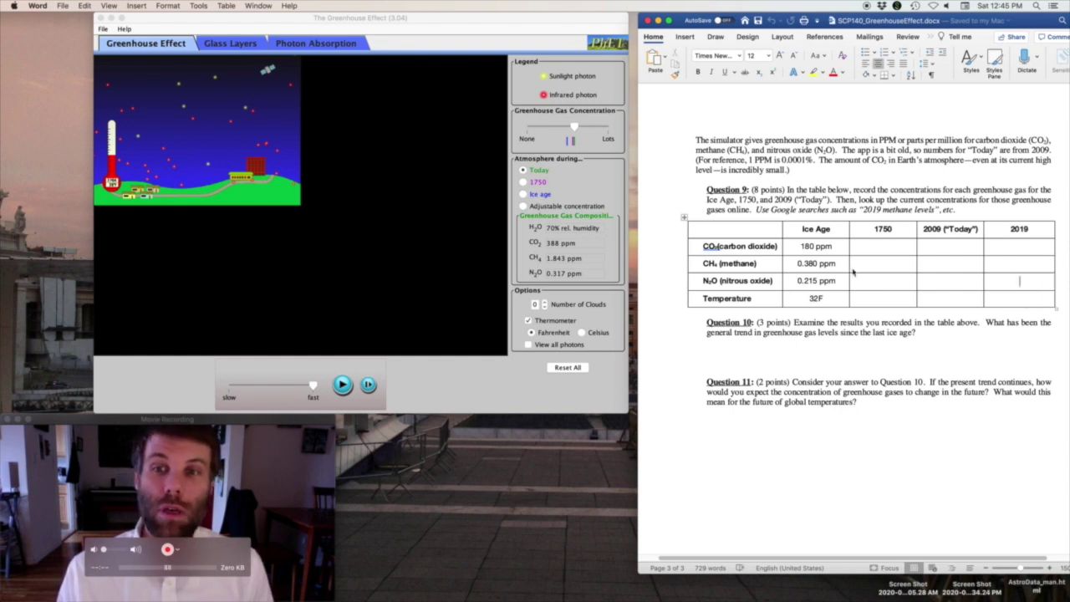
{"action": "left_click_drag", "start_coordinate": [1007, 244], "coordinate": [1018, 278]}
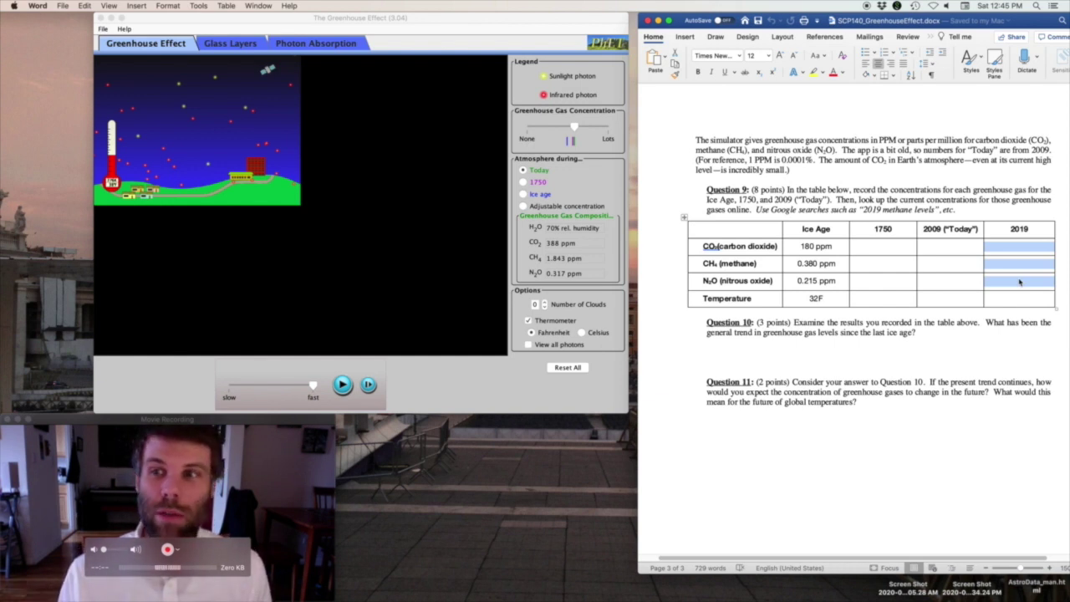
{"action": "left_click", "coordinate": [1006, 299]}
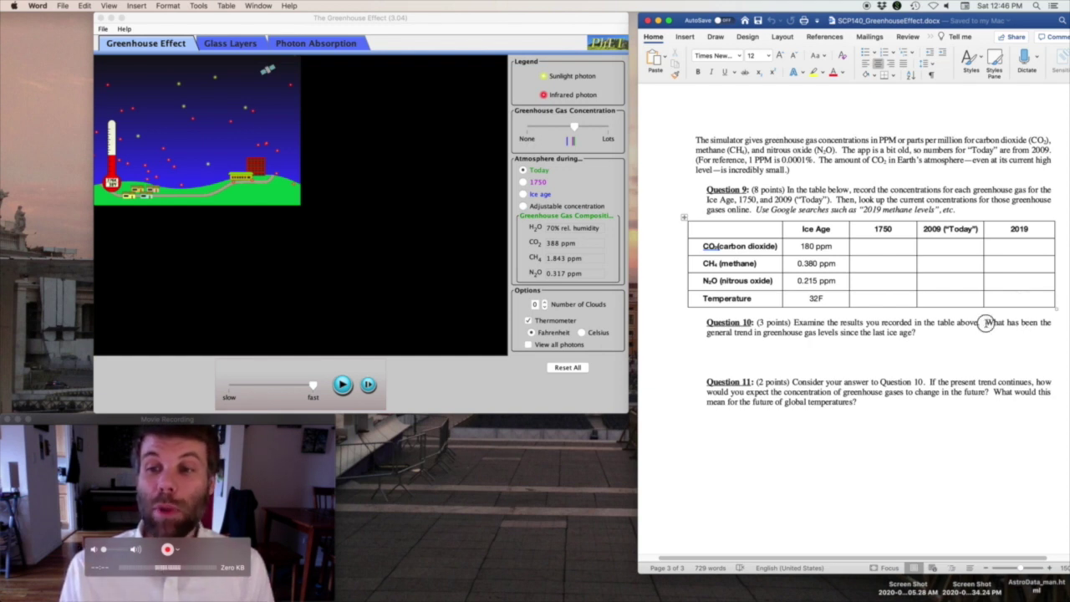
Step: Highlight the greenhouse gas trend question in Question 10 and place the cursor in the Question 11 text
{"action": "left_click_drag", "start_coordinate": [981, 323], "coordinate": [980, 334]}
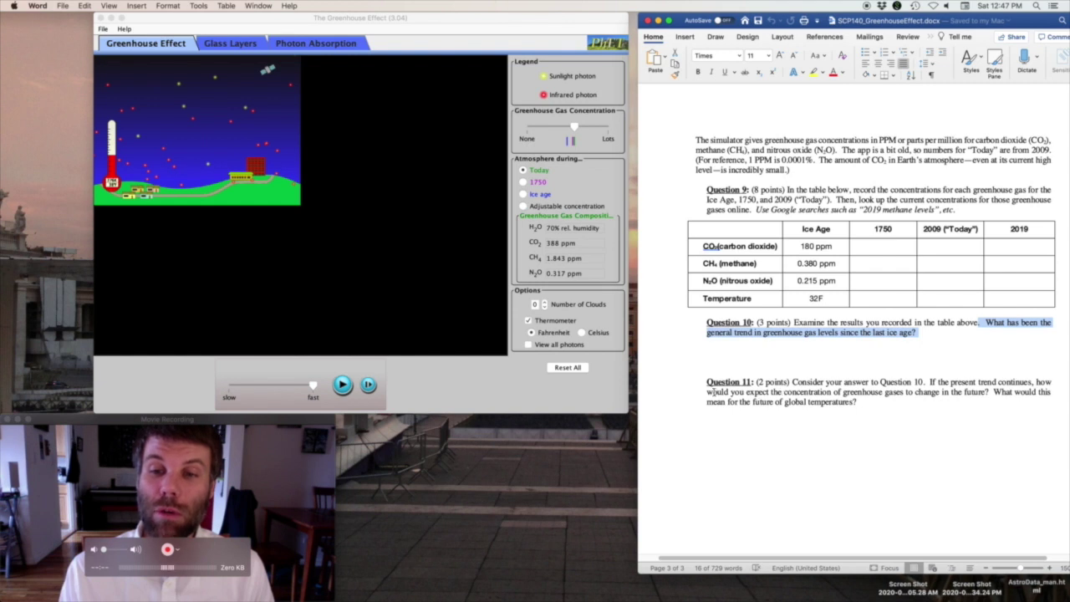
{"action": "left_click", "coordinate": [883, 392]}
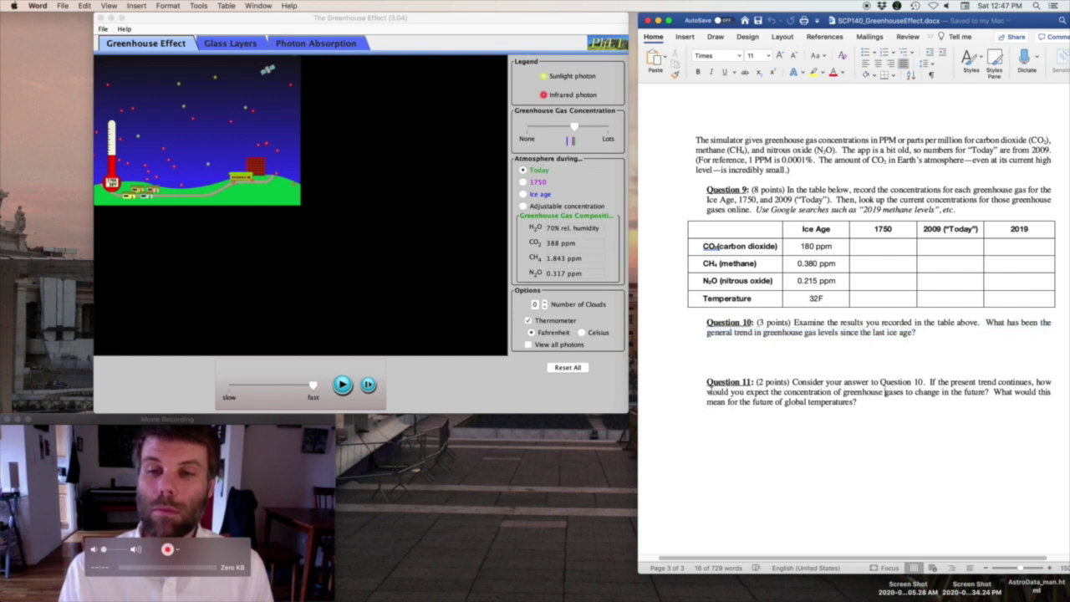
Step: Highlight Question 11's sentence on future greenhouse gas concentrations and the related Question 6 text in Part II, ending back at Question 11
{"action": "left_click_drag", "start_coordinate": [707, 391], "coordinate": [991, 393]}
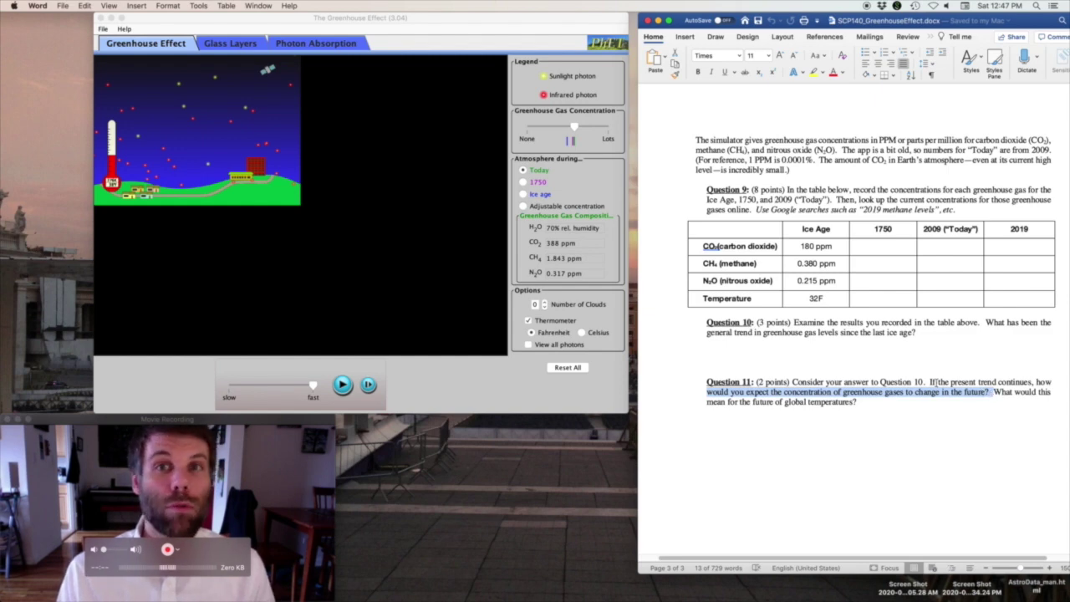
{"action": "scroll", "coordinate": [935, 382], "scroll_direction": "up", "scroll_amount": 5}
{"action": "scroll", "coordinate": [934, 381], "scroll_direction": "up", "scroll_amount": 4}
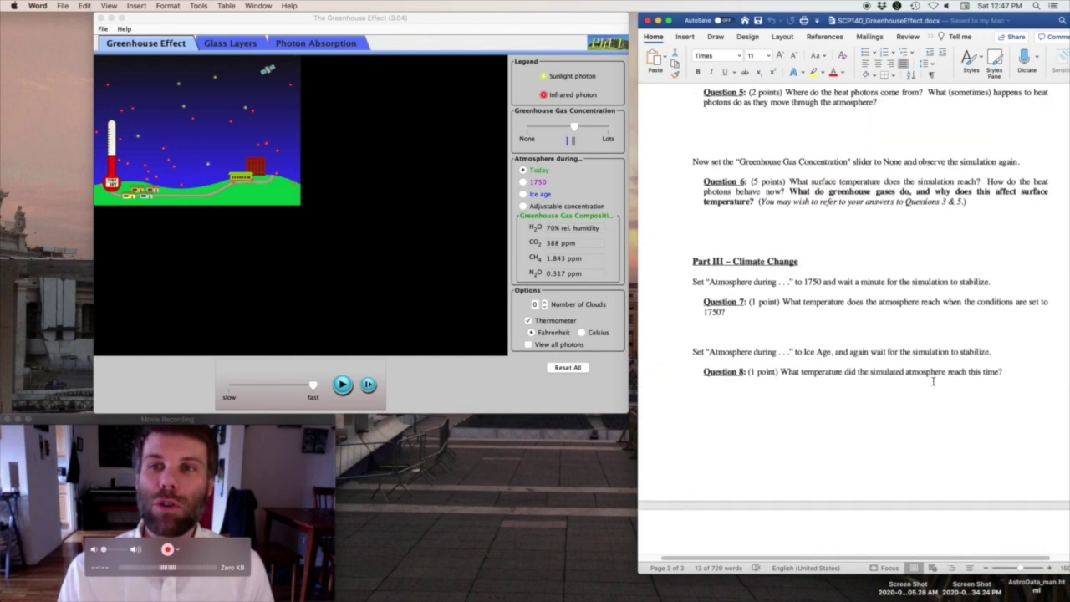
{"action": "left_click_drag", "start_coordinate": [787, 195], "coordinate": [983, 217]}
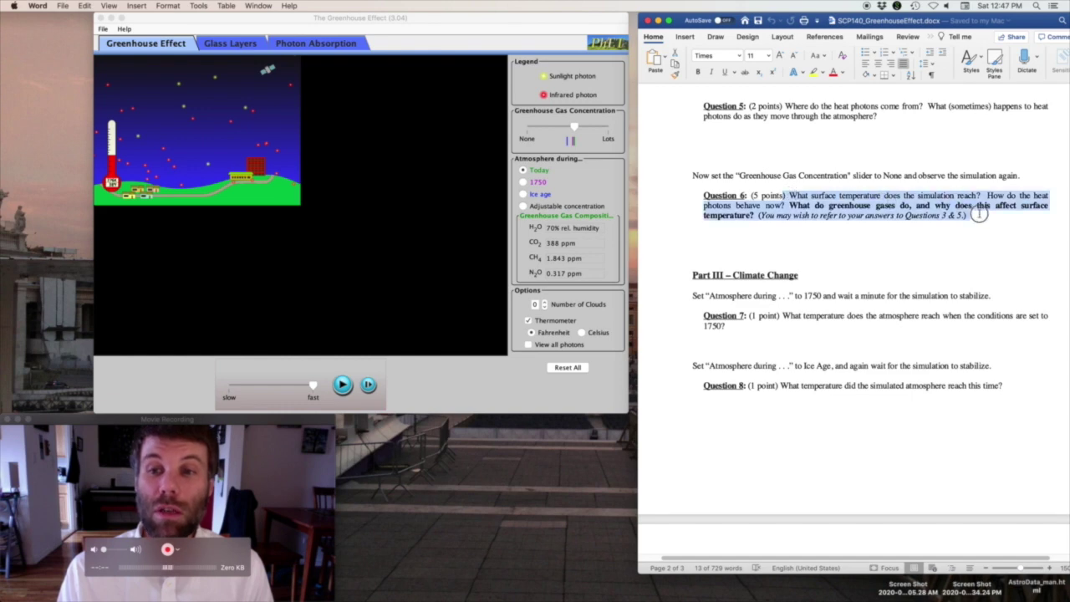
{"action": "scroll", "coordinate": [913, 265], "scroll_direction": "down", "scroll_amount": 6}
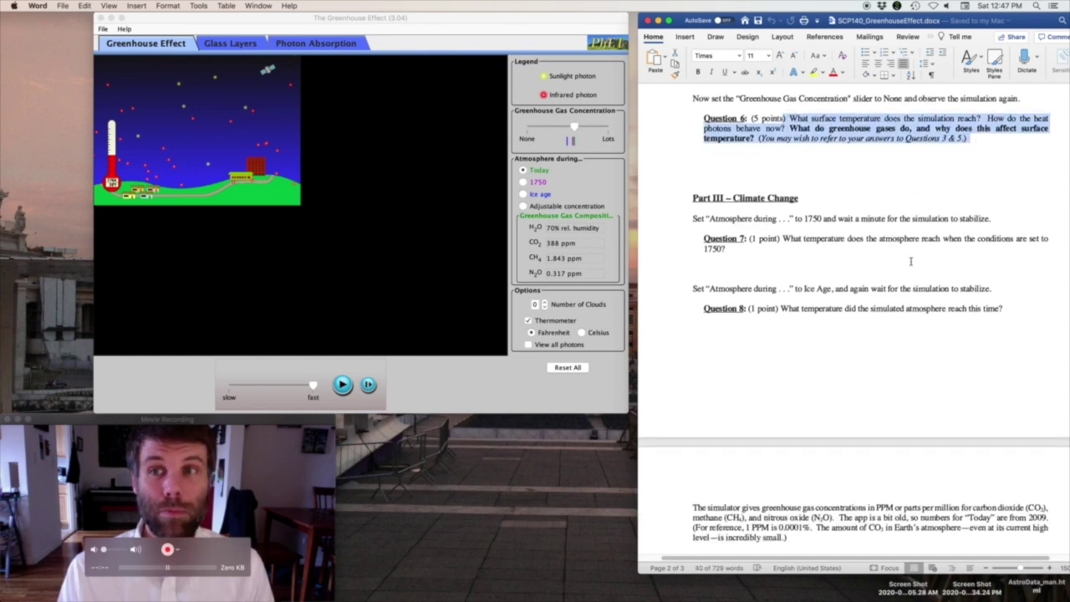
{"action": "scroll", "coordinate": [912, 265], "scroll_direction": "down", "scroll_amount": 1}
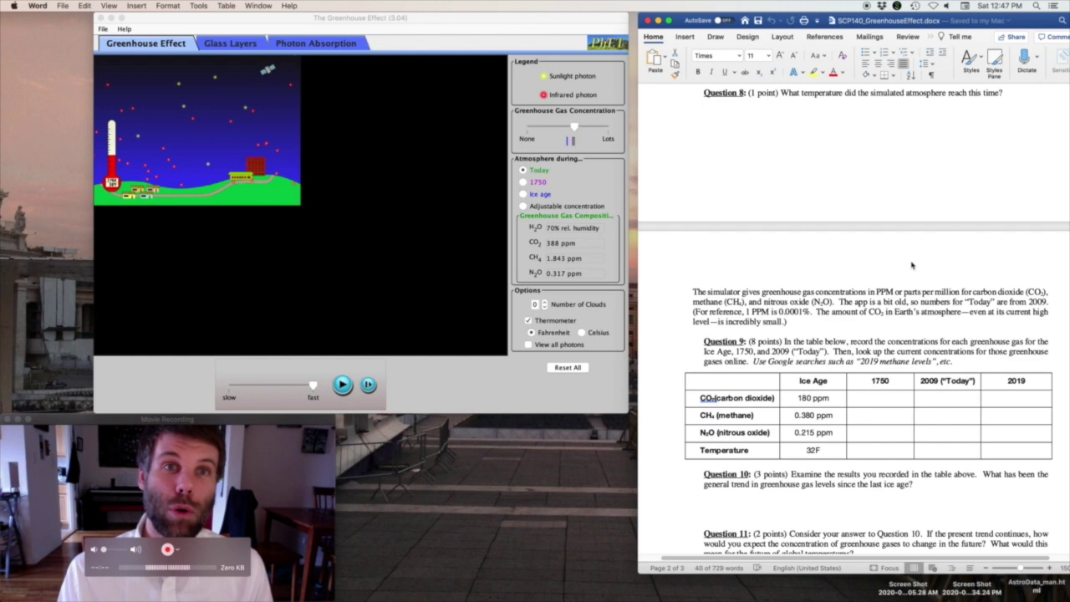
{"action": "scroll", "coordinate": [912, 265], "scroll_direction": "down", "scroll_amount": 2}
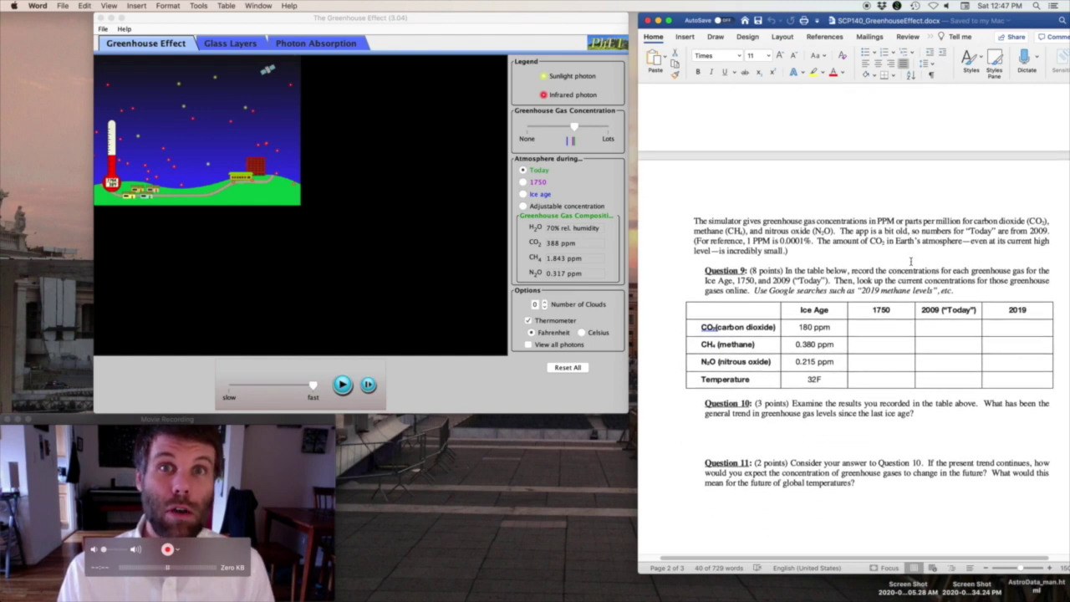
{"action": "scroll", "coordinate": [911, 261], "scroll_direction": "down", "scroll_amount": 1}
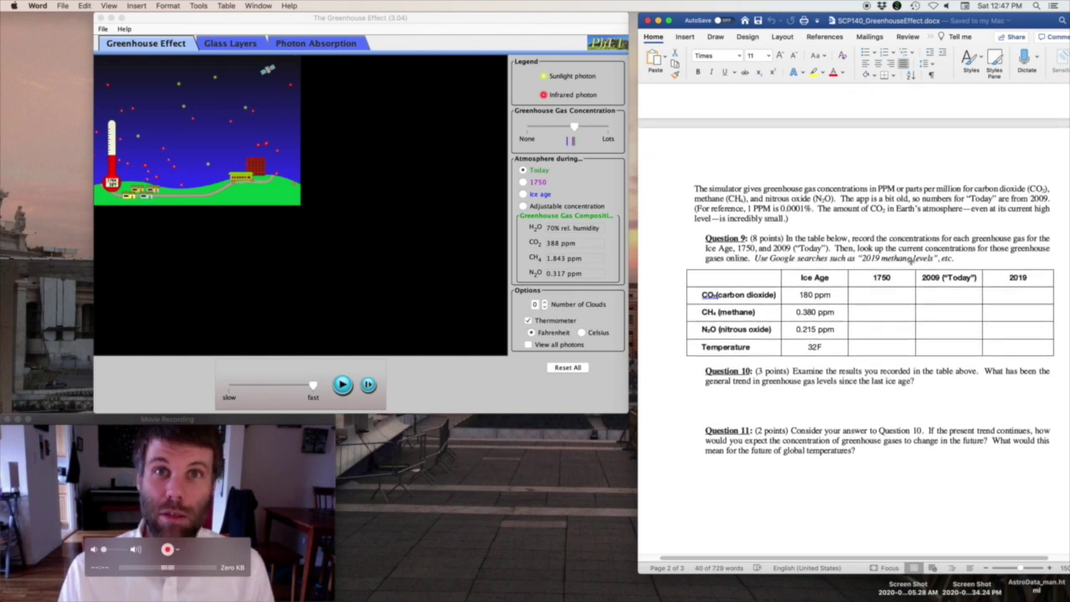